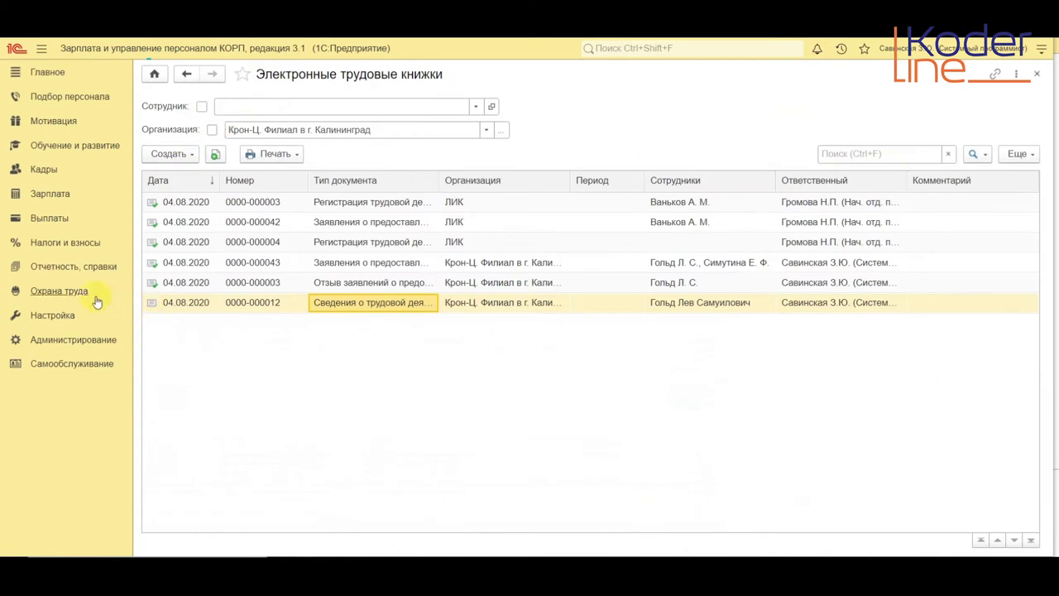
Create a "Сведения о трудовой деятельности работника, СТД-Р" document and select the accounting department employee.
{"action": "left_click", "coordinate": [81, 273]}
{"action": "left_click", "coordinate": [203, 266]}
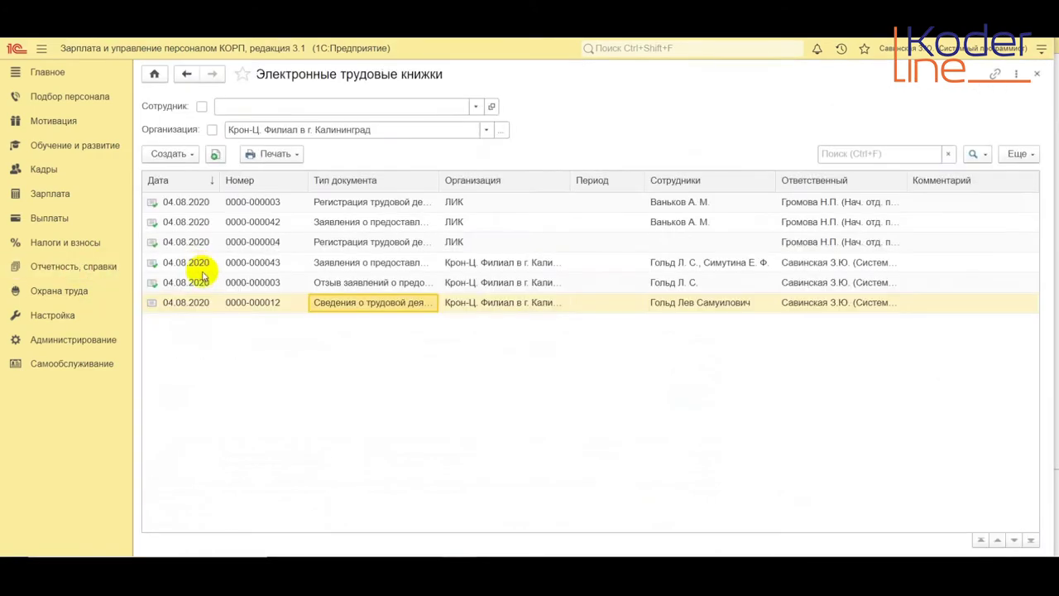
{"action": "left_click", "coordinate": [179, 154]}
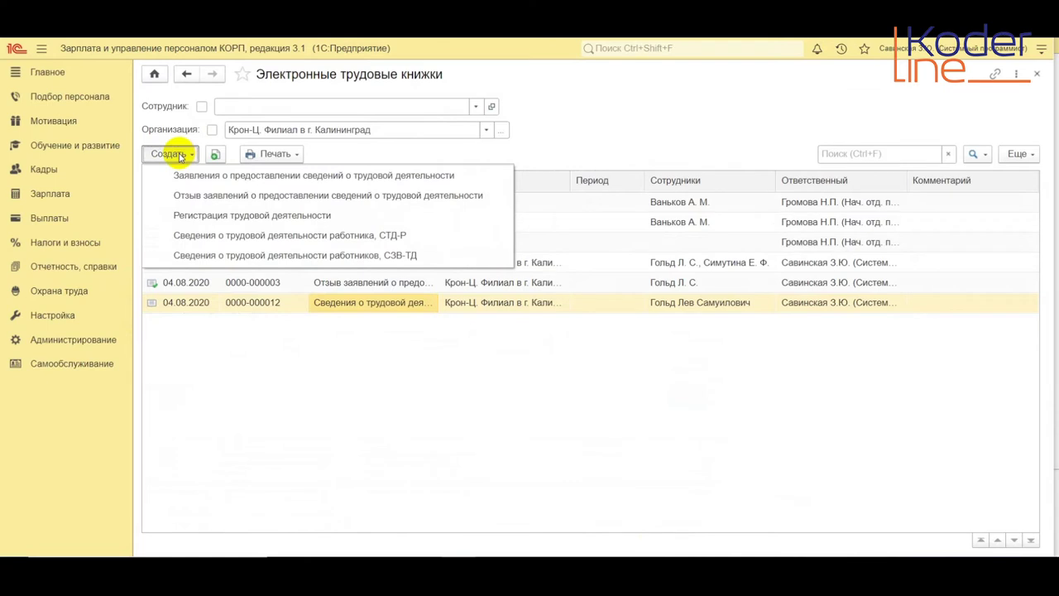
{"action": "left_click", "coordinate": [242, 237]}
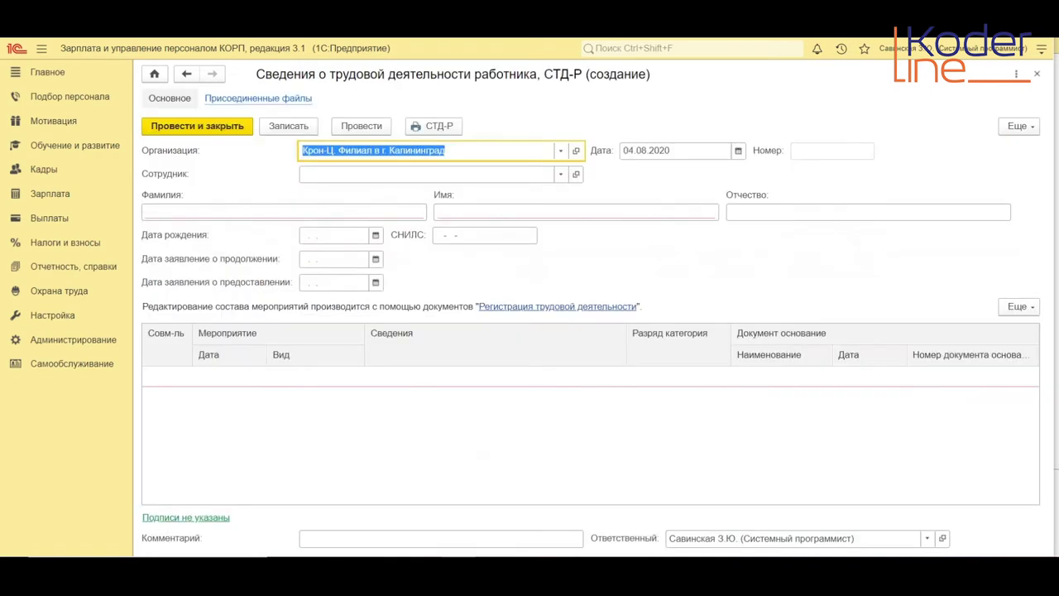
{"action": "left_click", "coordinate": [562, 175]}
{"action": "left_click", "coordinate": [329, 225]}
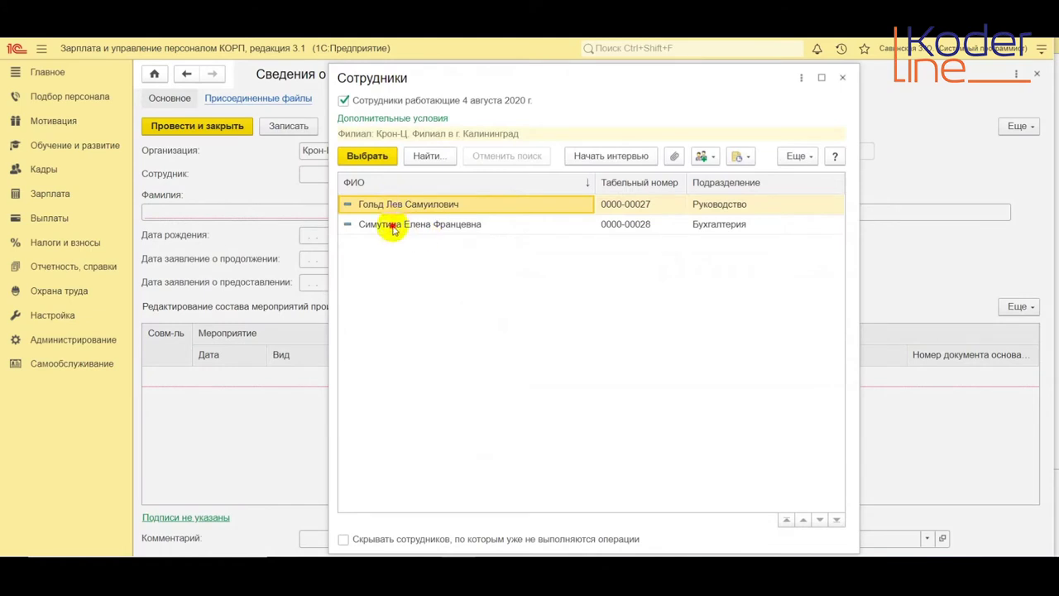
{"action": "double_click", "coordinate": [393, 224]}
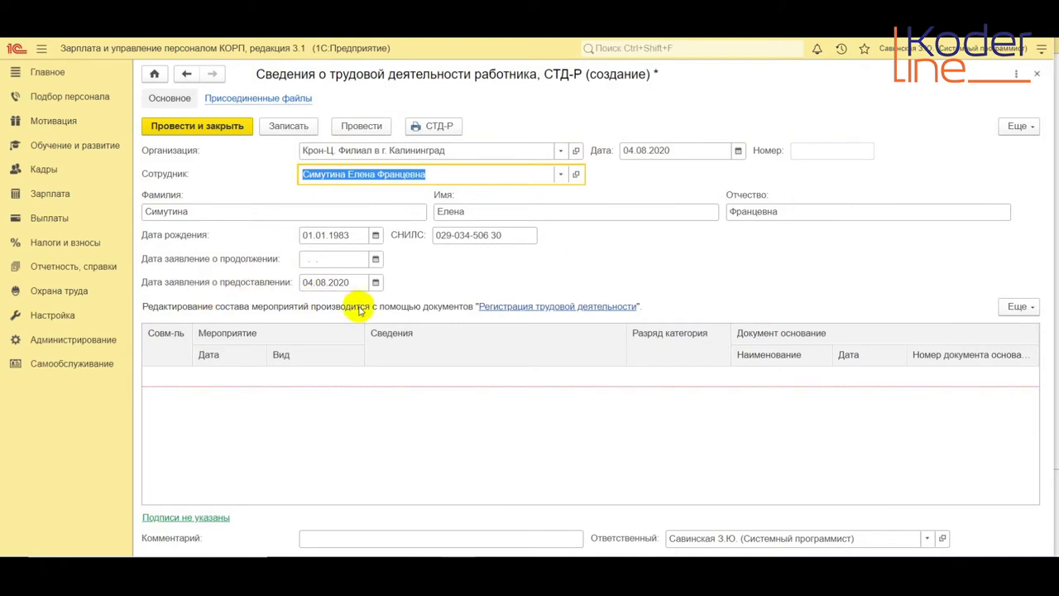
{"action": "left_click", "coordinate": [658, 151]}
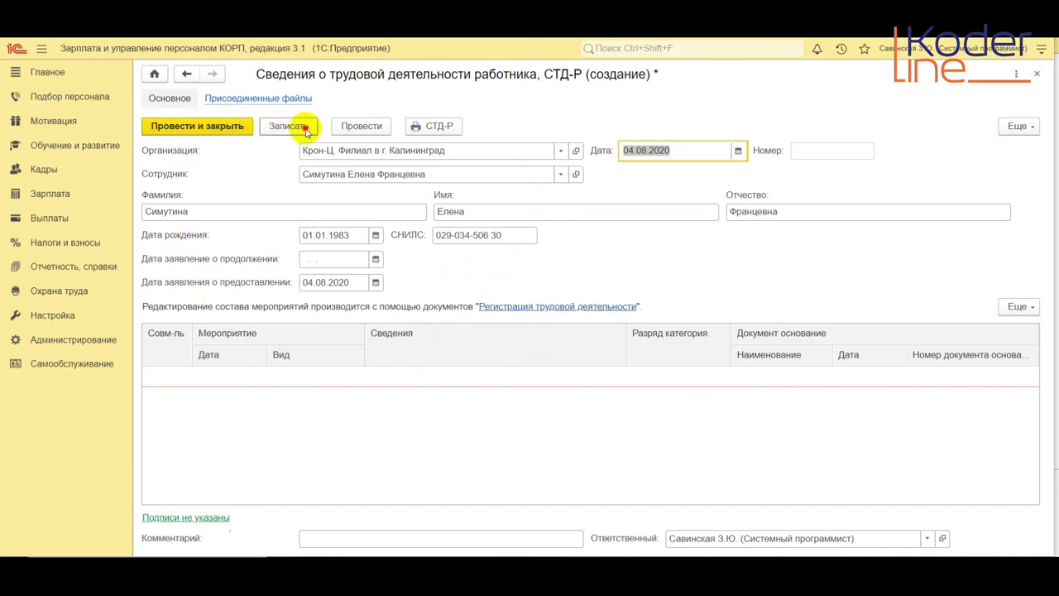
Try to generate the printed СТД-Р form, agreeing to post the document first.
{"action": "left_click", "coordinate": [439, 134]}
{"action": "left_click", "coordinate": [488, 336]}
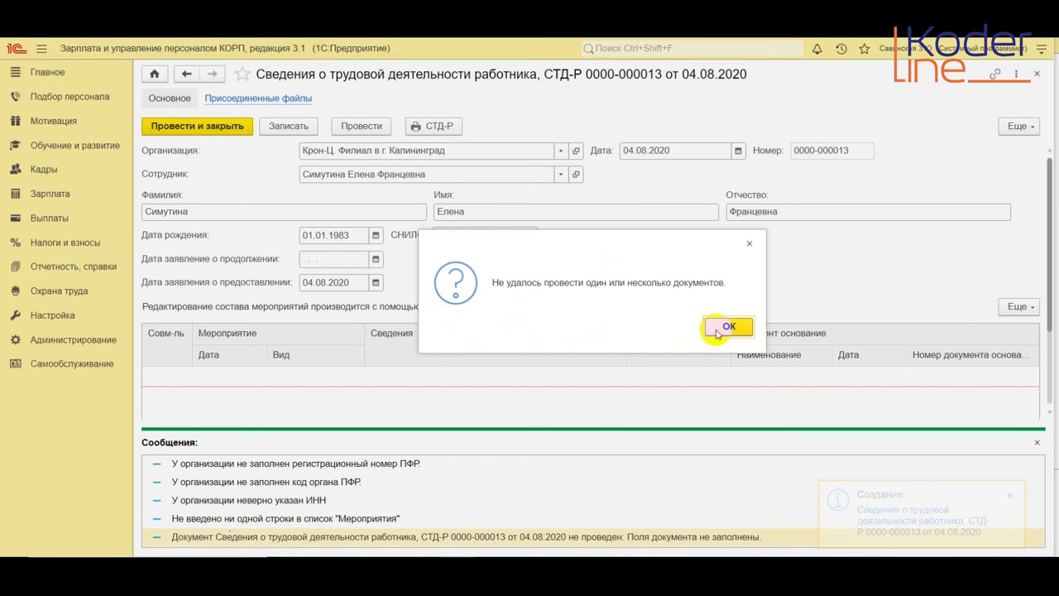
{"action": "left_click", "coordinate": [724, 327]}
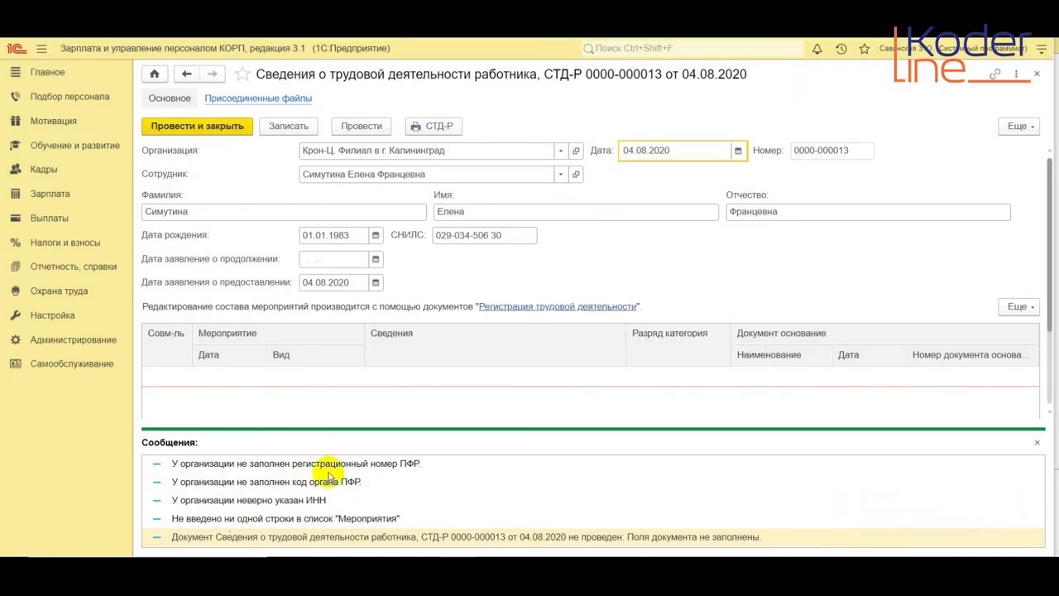
Review each posting error message and check the document's events table.
{"action": "left_click", "coordinate": [316, 501]}
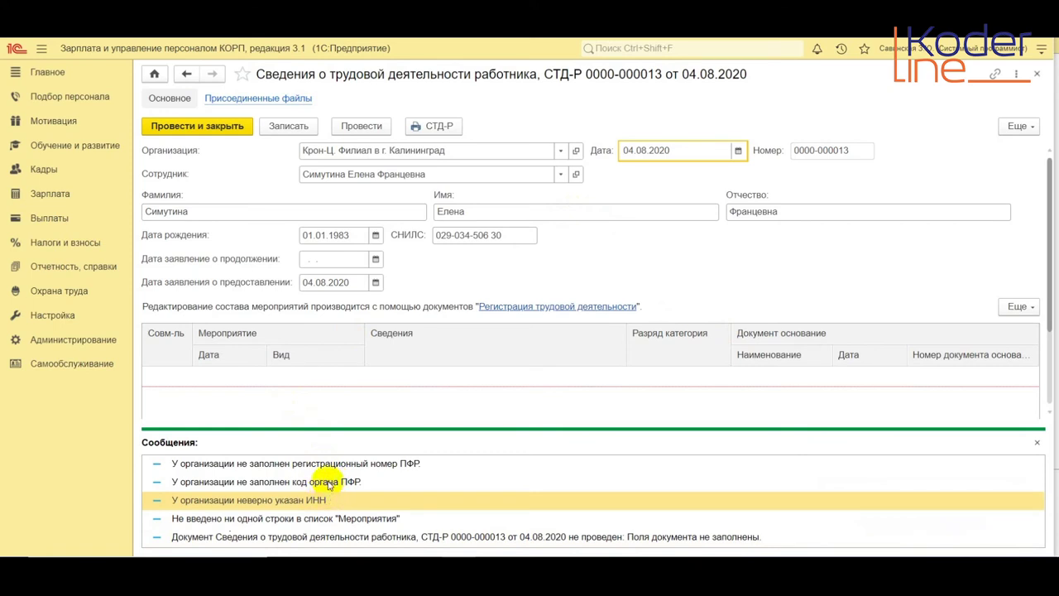
{"action": "left_click", "coordinate": [273, 463]}
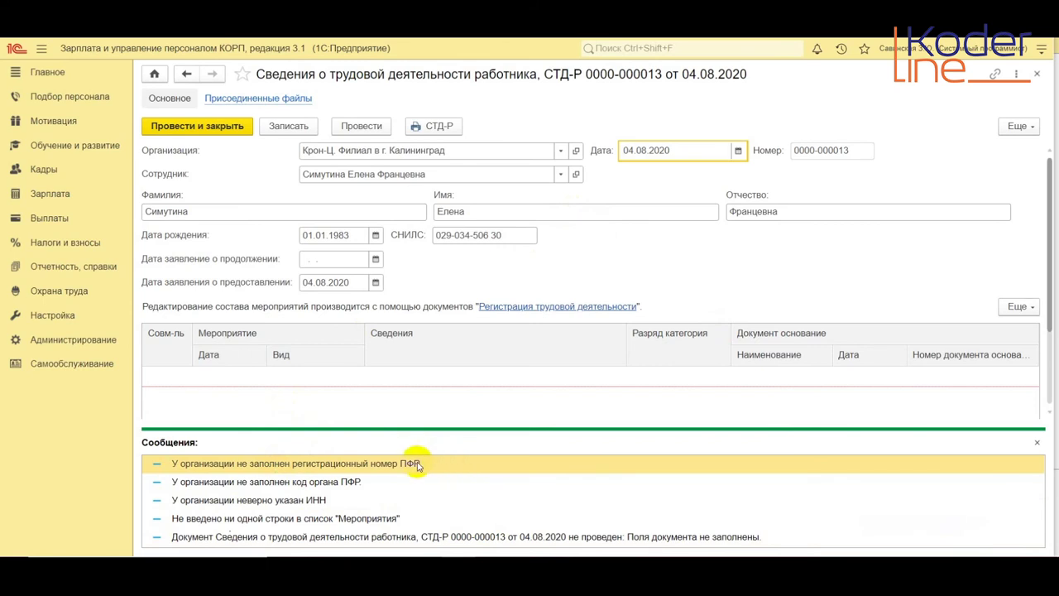
{"action": "left_click", "coordinate": [316, 483]}
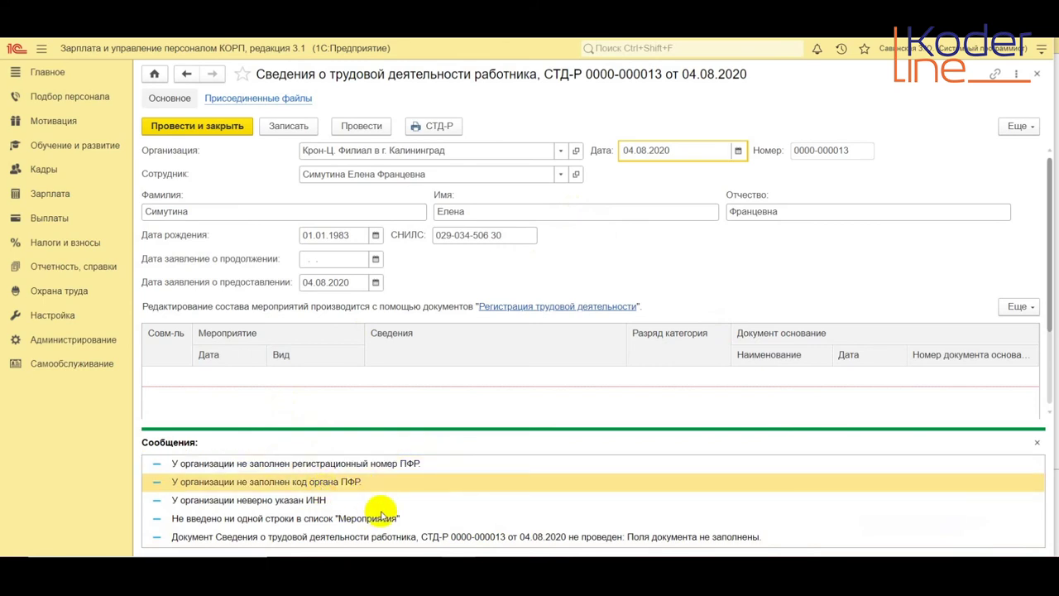
{"action": "left_click", "coordinate": [298, 500]}
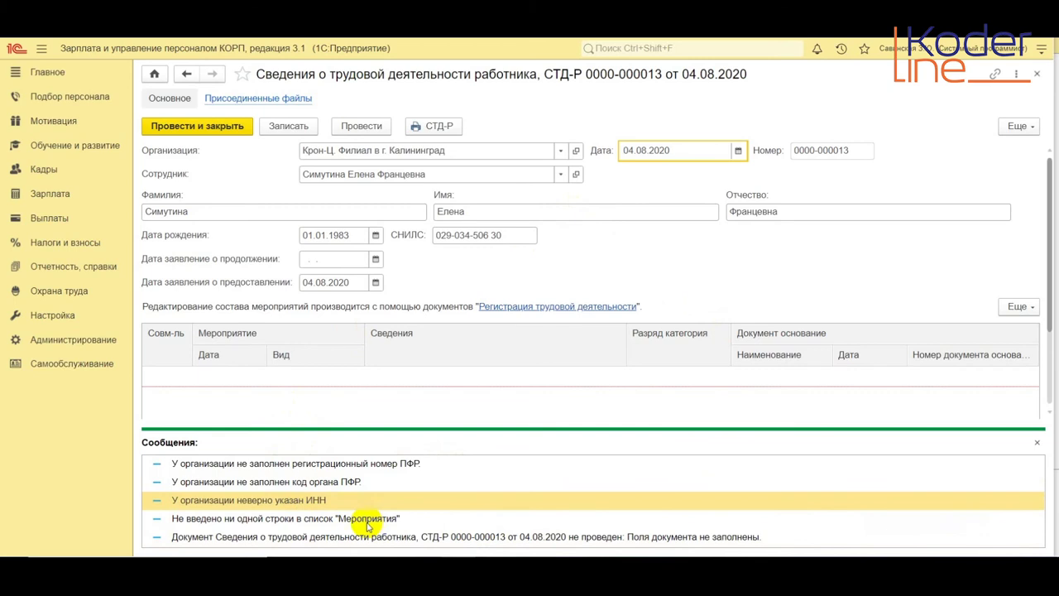
{"action": "left_click", "coordinate": [322, 526]}
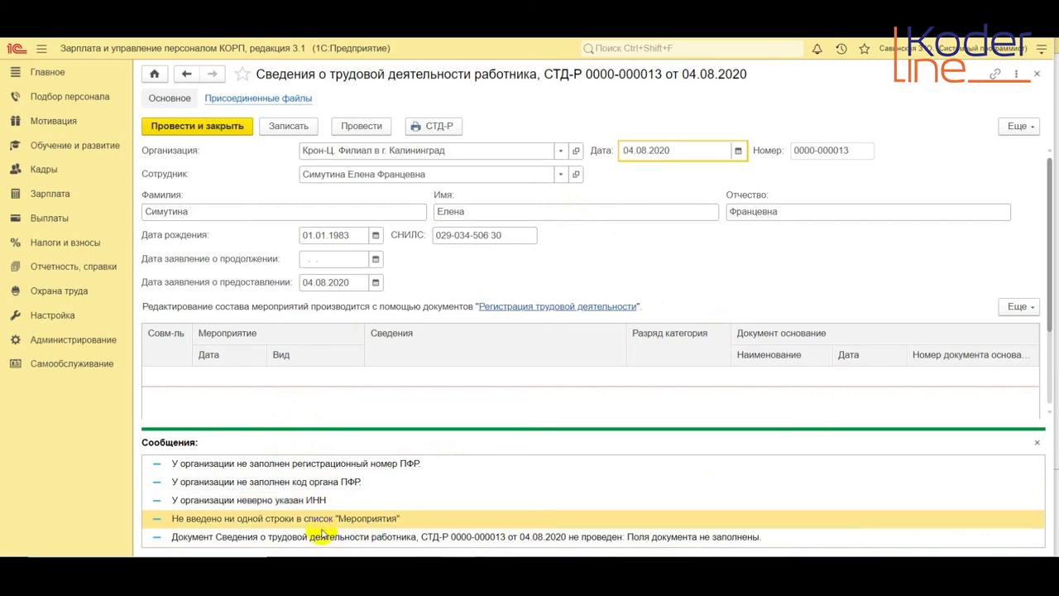
{"action": "right_click", "coordinate": [190, 383]}
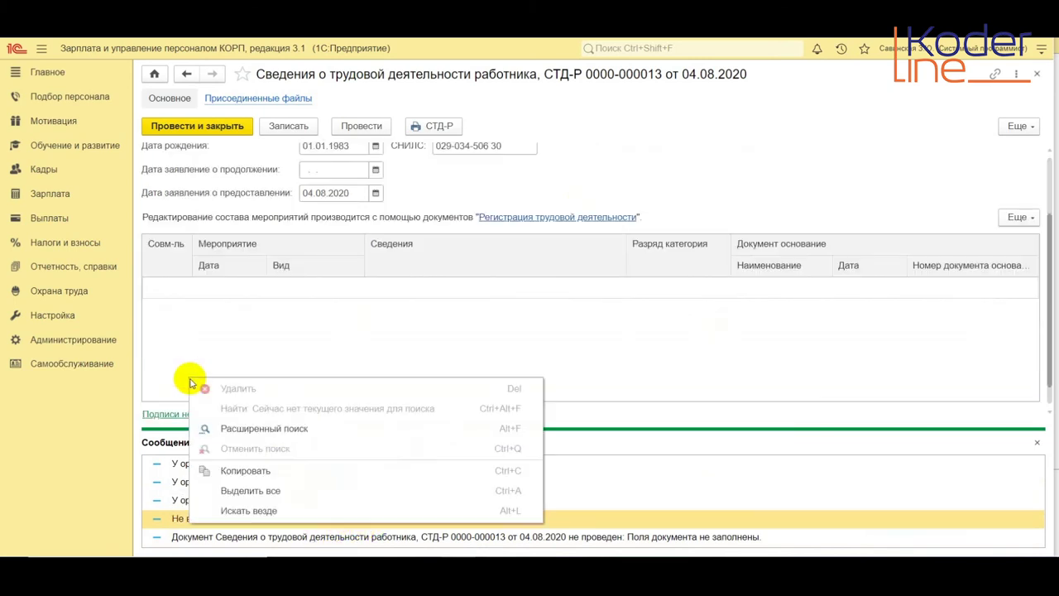
{"action": "left_click", "coordinate": [257, 322]}
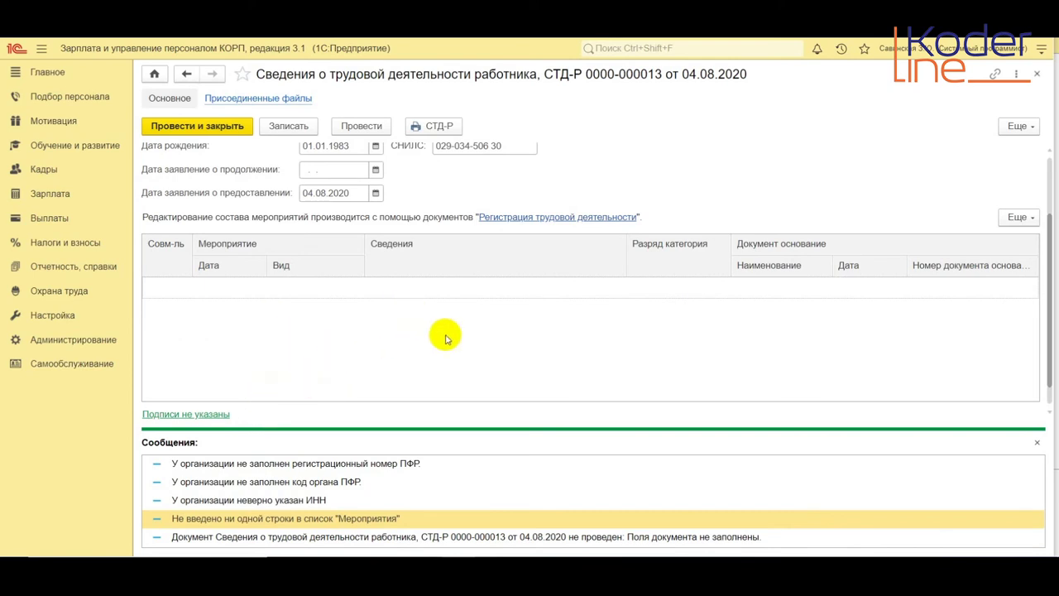
{"action": "scroll", "coordinate": [451, 341], "scroll_direction": "down", "scroll_amount": 1}
{"action": "scroll", "coordinate": [459, 343], "scroll_direction": "up", "scroll_amount": 2}
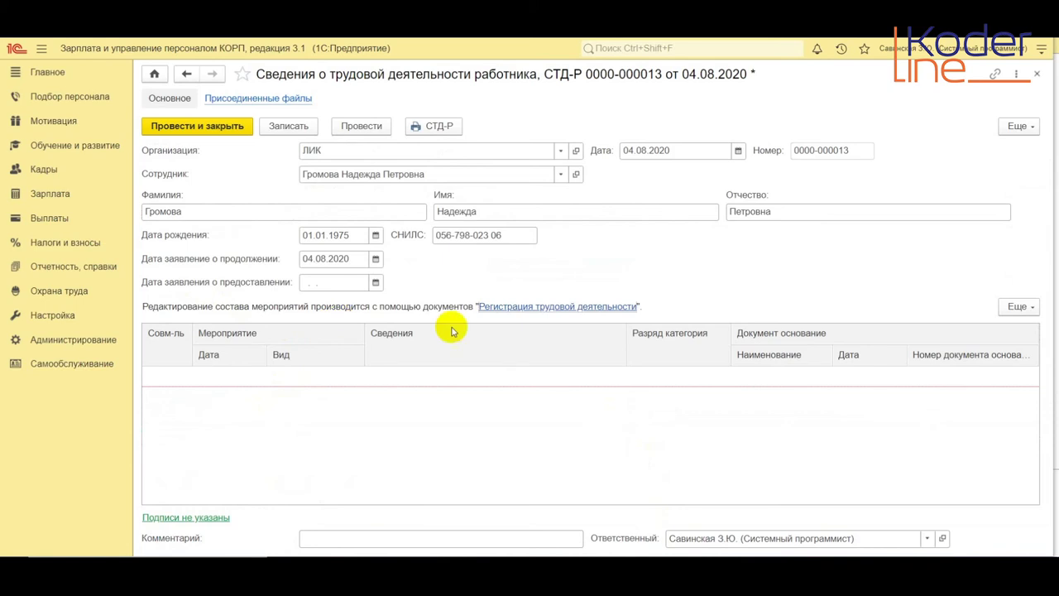
Open the ЛИК "Регистрация трудовой деятельности" document dated 04.08.2020 from the СТД-Р document.
{"action": "left_click", "coordinate": [540, 307]}
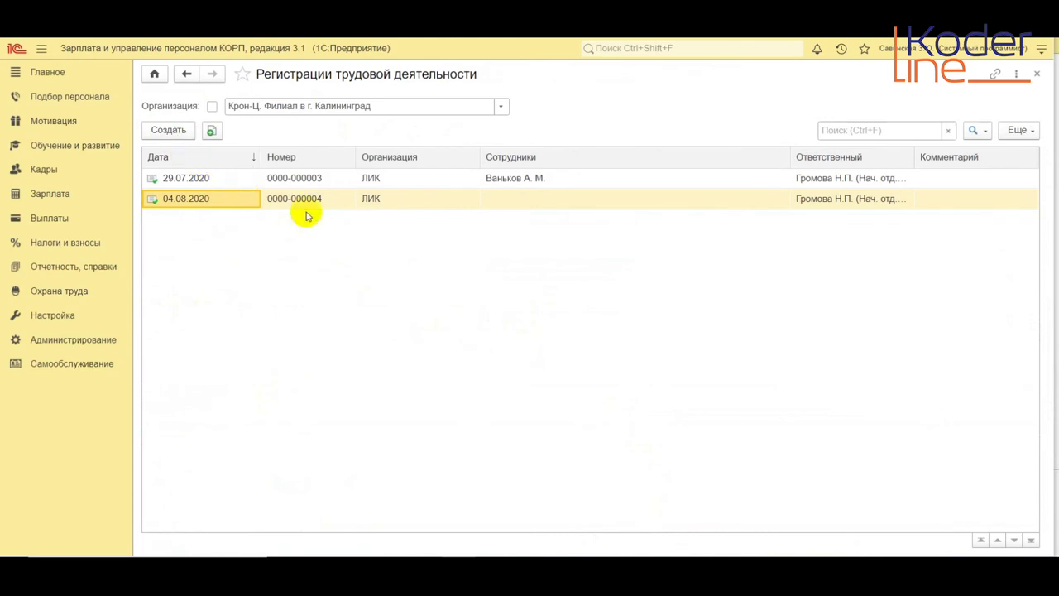
{"action": "double_click", "coordinate": [334, 201]}
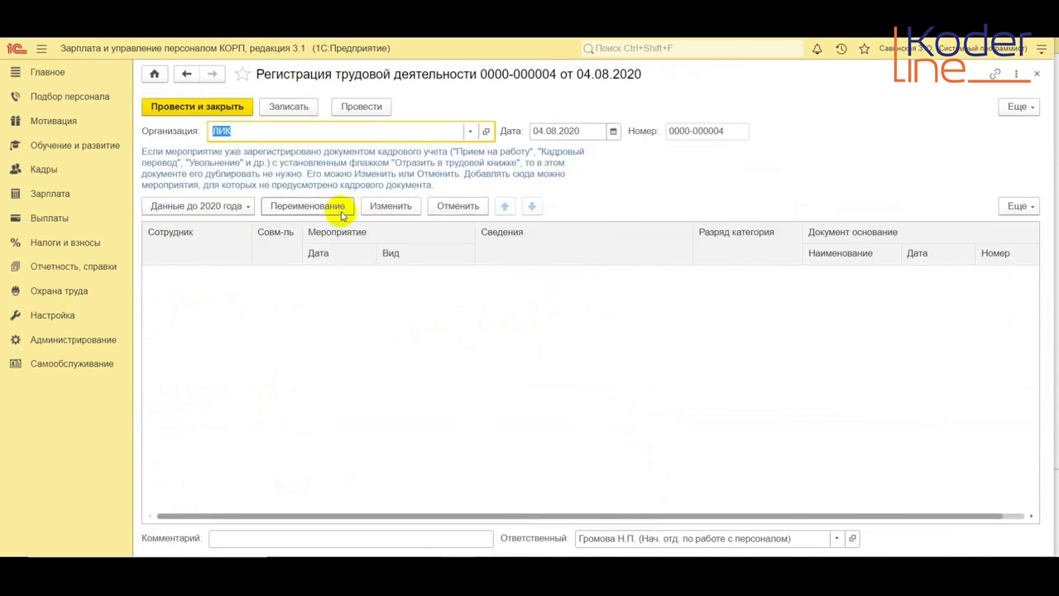
{"action": "left_click", "coordinate": [219, 206]}
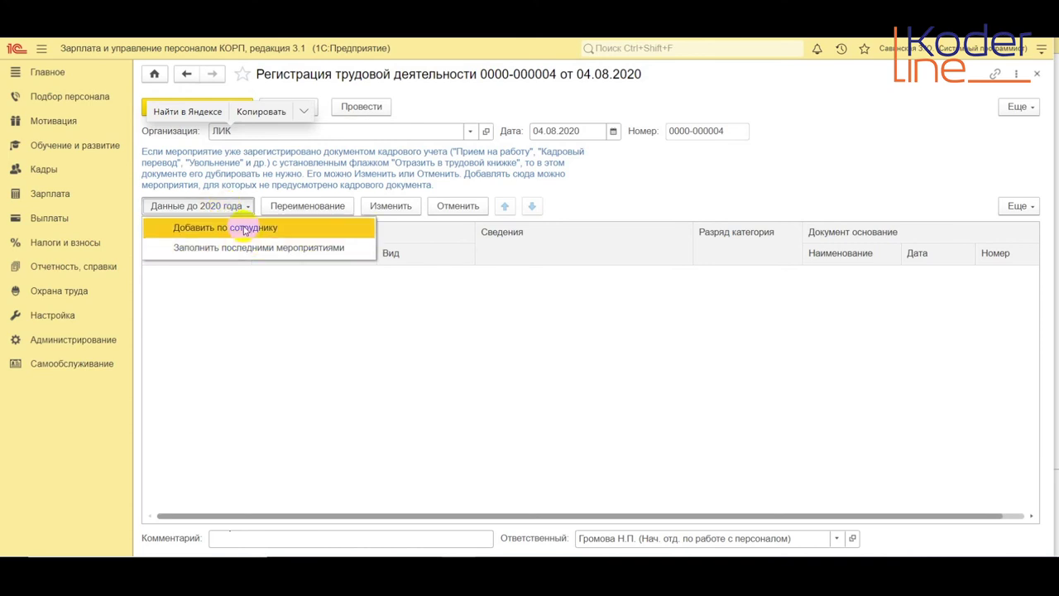
{"action": "left_click", "coordinate": [245, 231]}
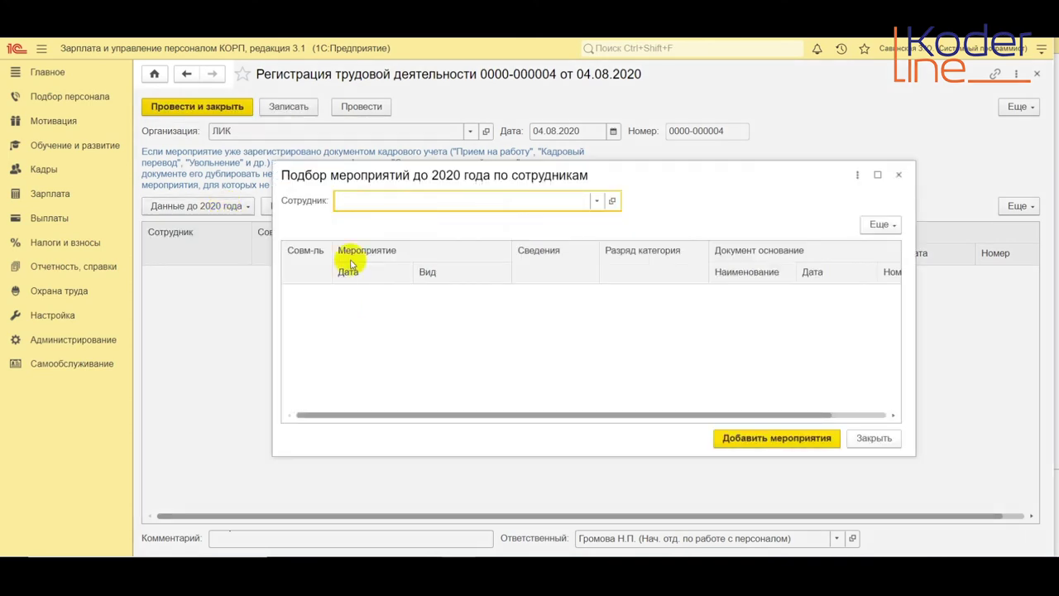
{"action": "key", "text": "Escape"}
Fill the registration automatically with all employees' last events before 2020, then post and close the document.
{"action": "left_click", "coordinate": [225, 207]}
{"action": "left_click", "coordinate": [240, 248]}
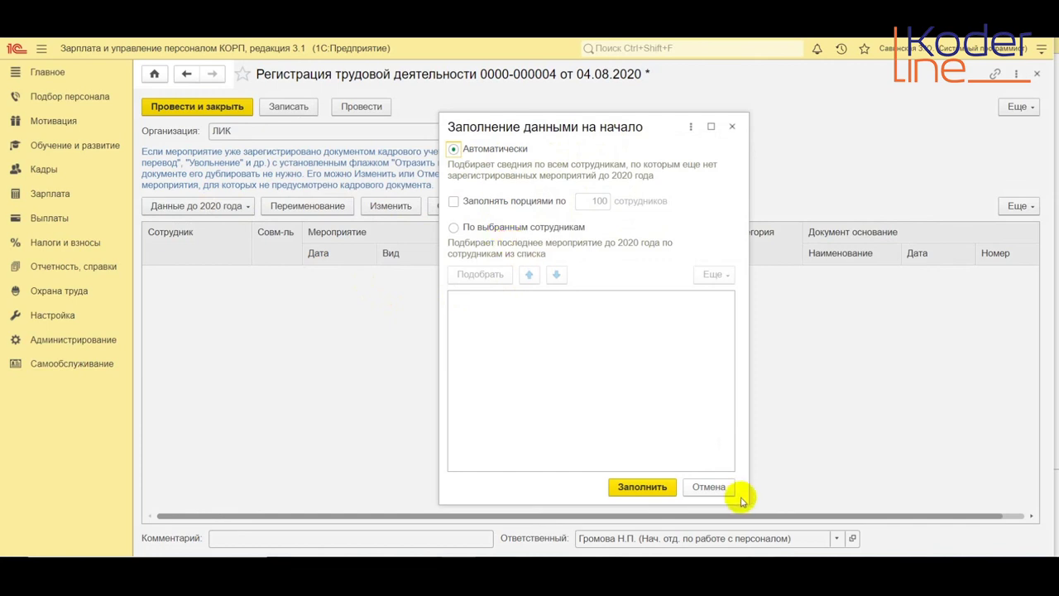
{"action": "key", "text": "Return"}
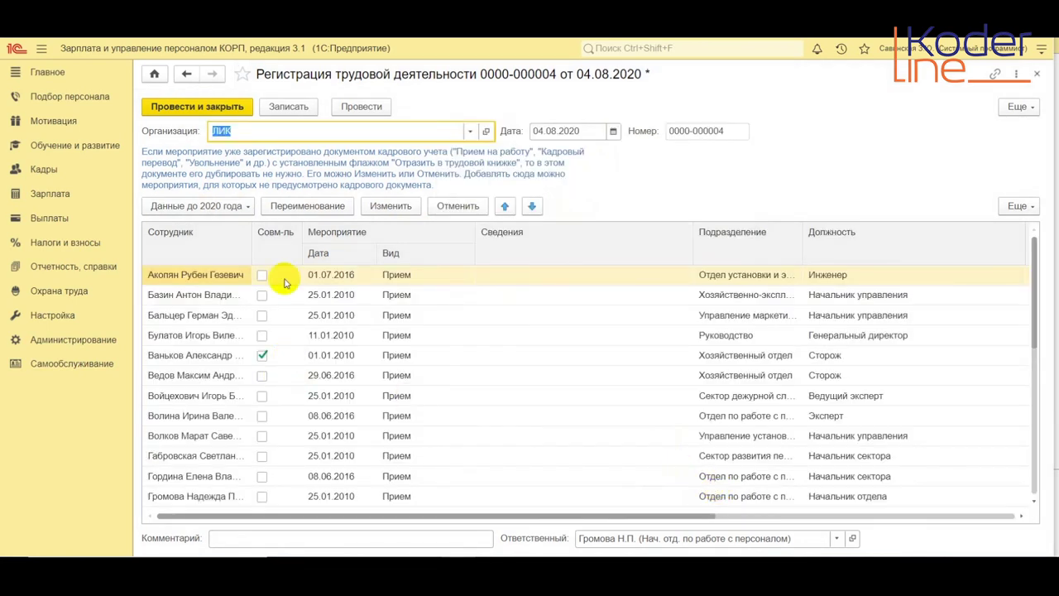
{"action": "left_click", "coordinate": [216, 130]}
{"action": "left_click", "coordinate": [219, 108]}
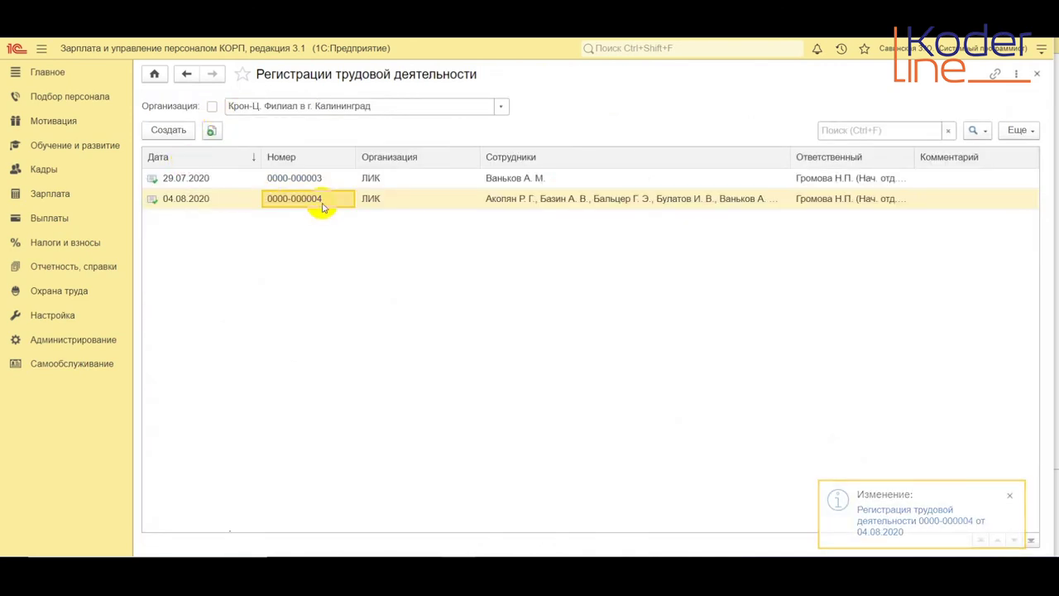
Reopen the 04.08.2020 registration, review its list of employee events, and return to the СТД-Р document.
{"action": "key", "text": "Return"}
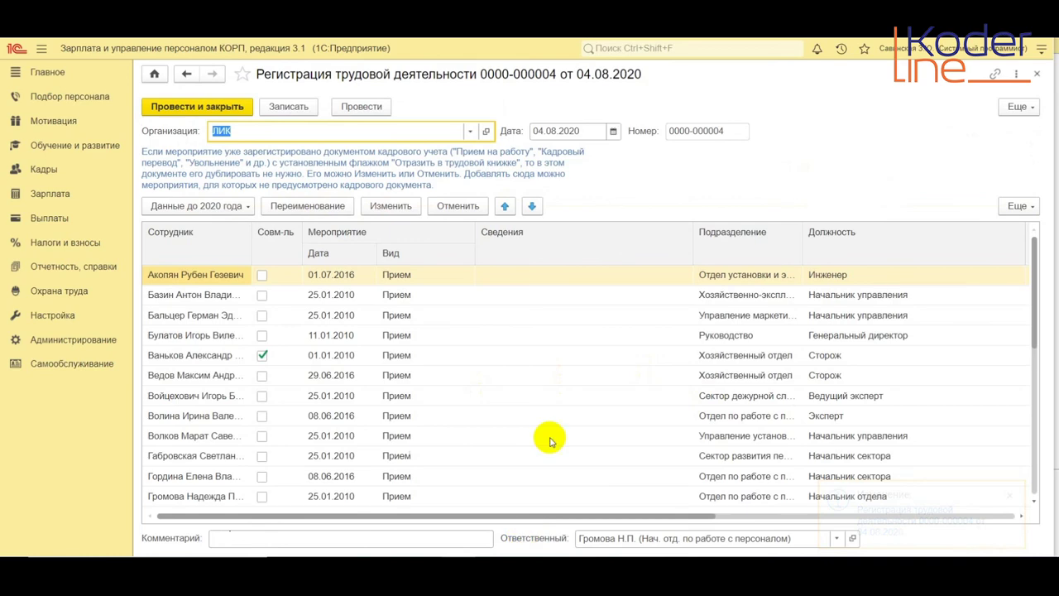
{"action": "scroll", "coordinate": [497, 383], "scroll_direction": "down", "scroll_amount": 2}
{"action": "scroll", "coordinate": [499, 389], "scroll_direction": "down", "scroll_amount": 15}
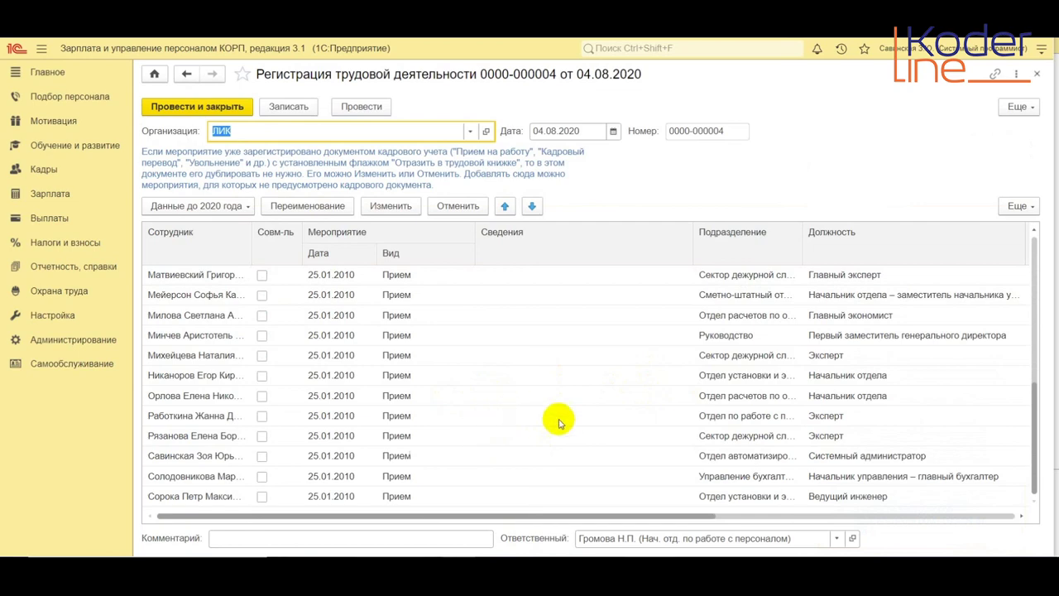
{"action": "key", "text": "ctrl+Return"}
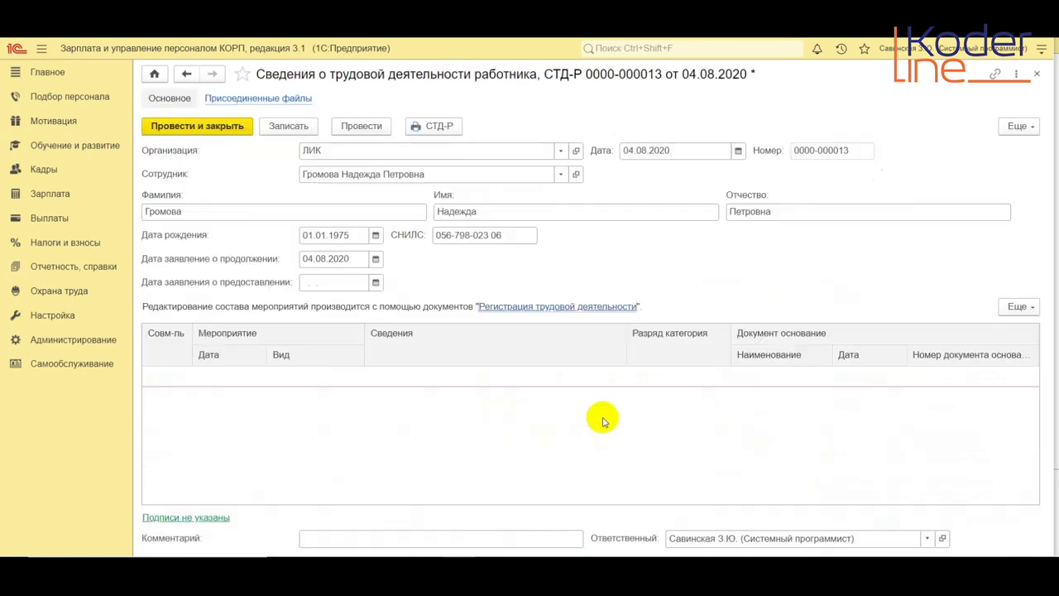